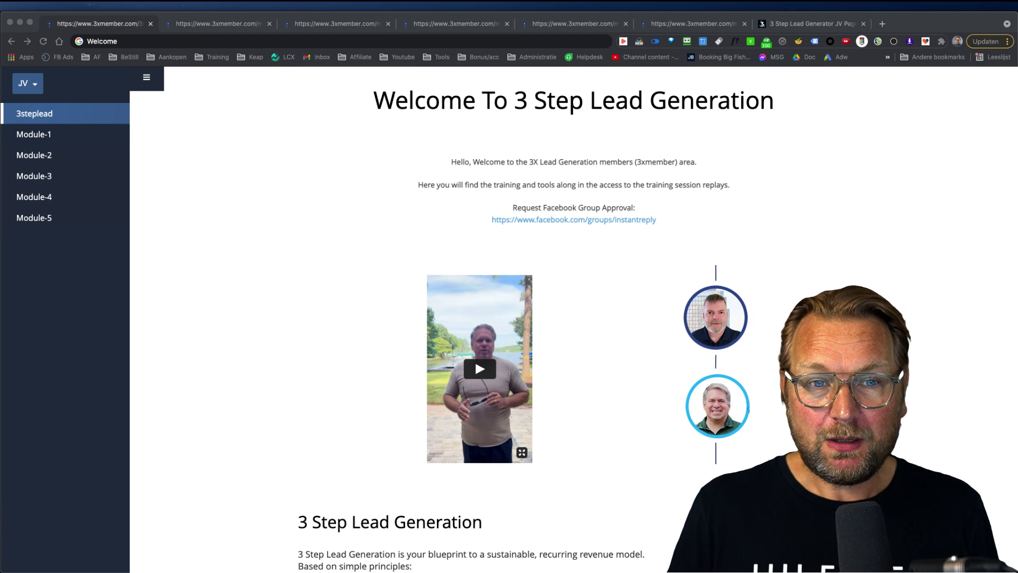
Focus the browser and switch to the Module 1: Ideal Service tab with its 21-minute overview video
click(252, 189)
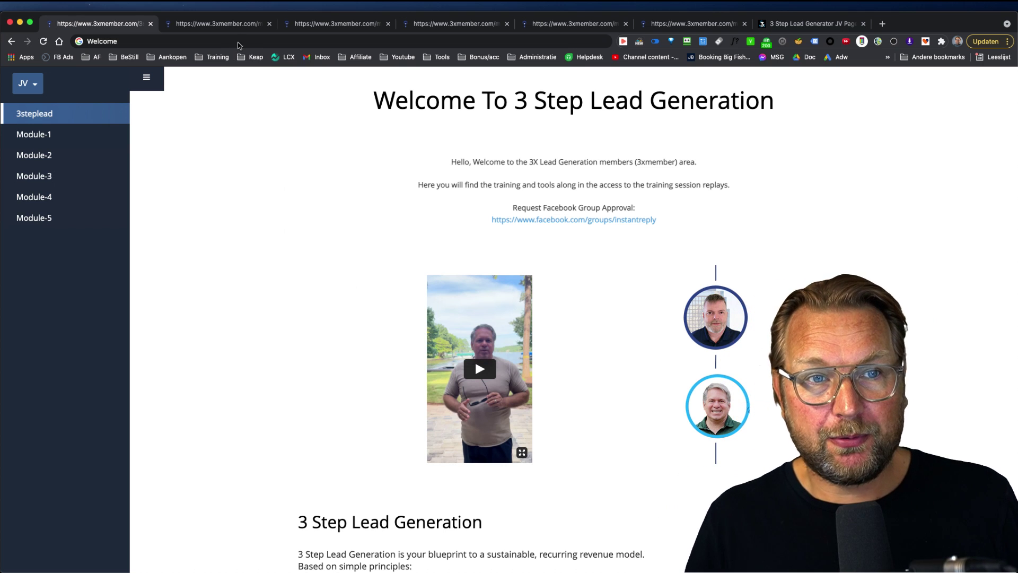
key(ctrl+Tab)
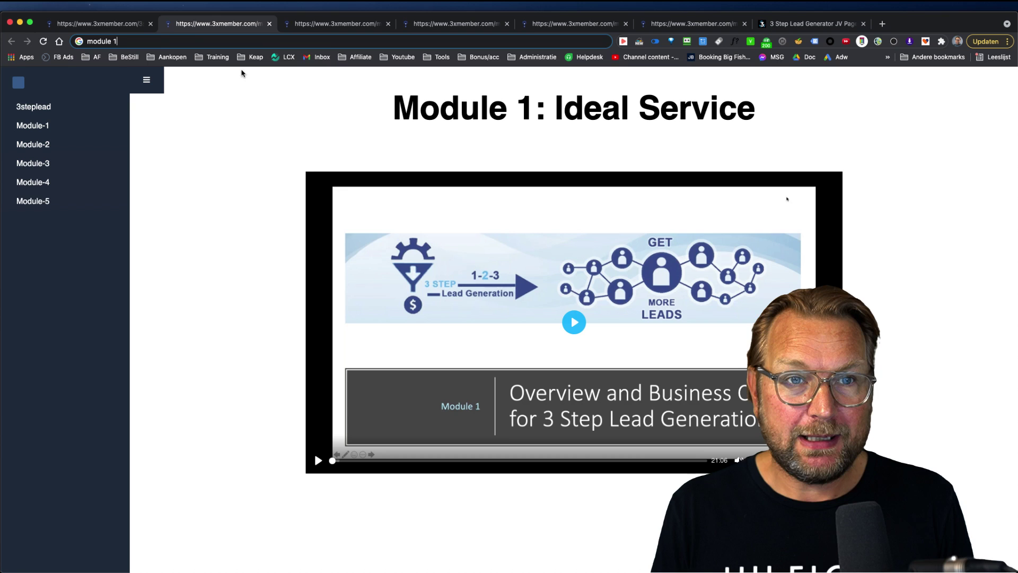
Switch to the Module 2 Google Mobile Call Only Training tab for the Basics Of Google Ads lesson
click(334, 25)
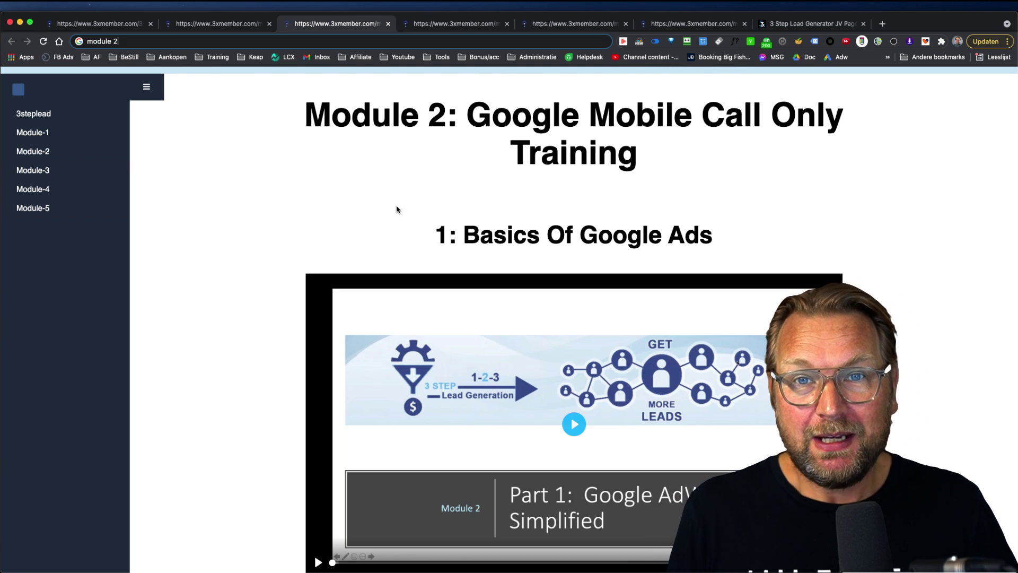
scroll(274, 202, down, 1)
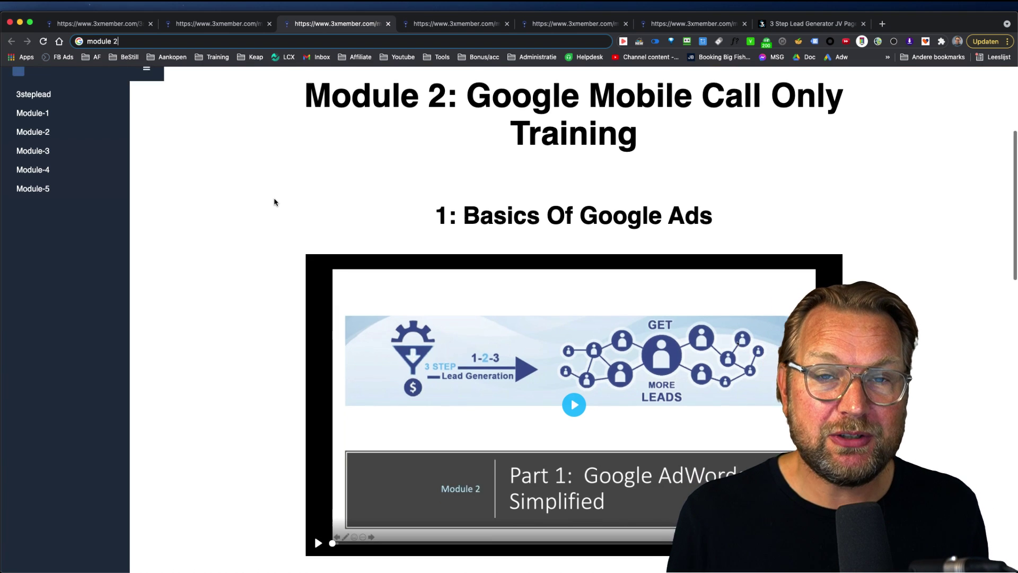
scroll(275, 202, down, 1)
scroll(275, 202, down, 1)
scroll(274, 202, down, 1)
scroll(274, 202, down, 1)
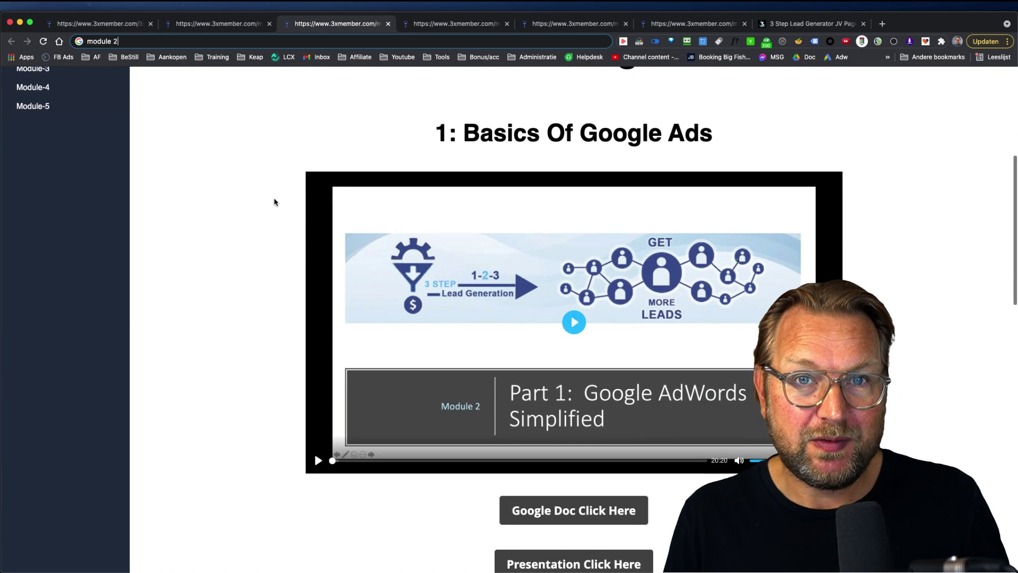
scroll(275, 202, down, 1)
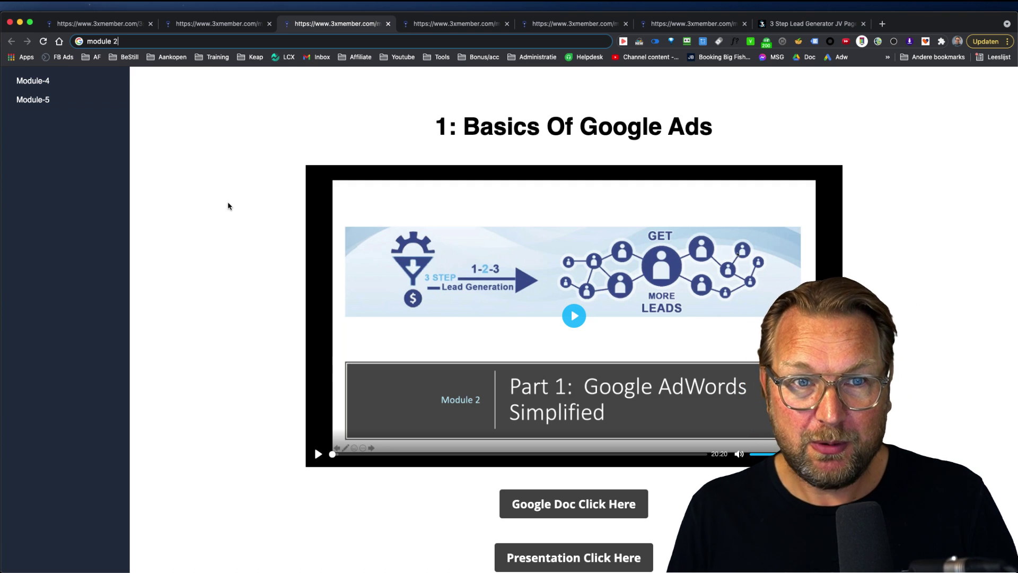
click(228, 27)
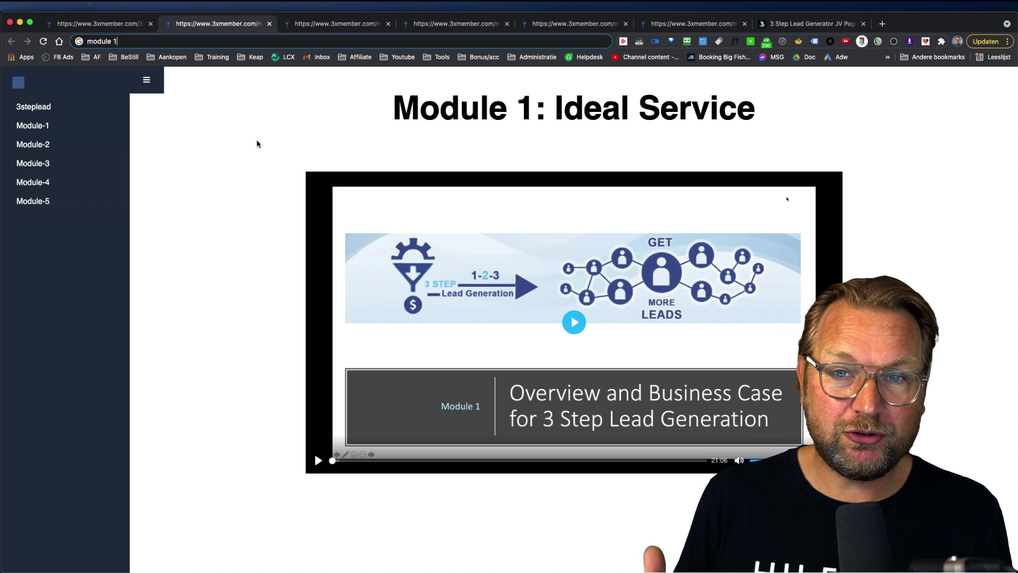
click(338, 24)
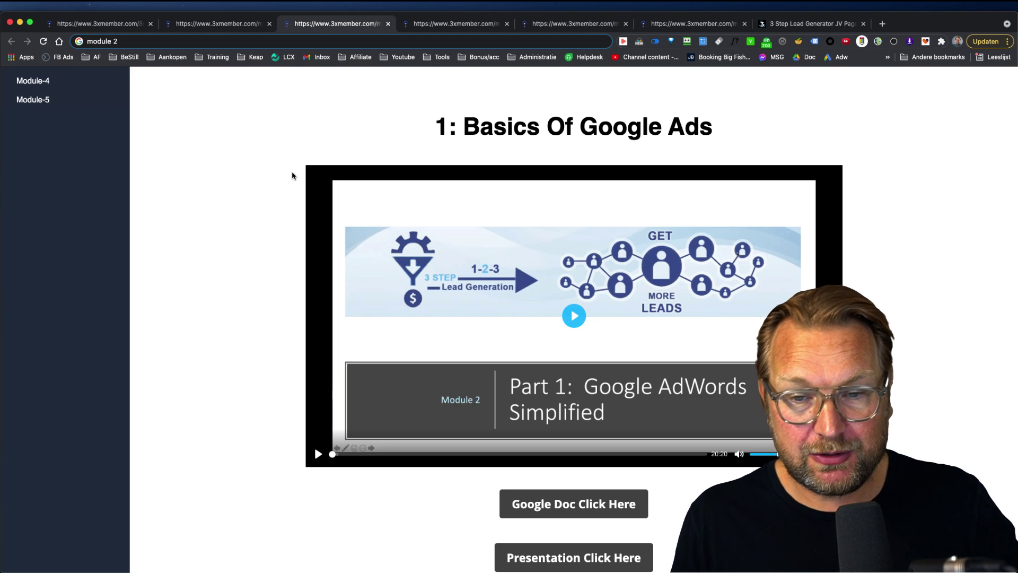
scroll(289, 200, down, 3)
scroll(289, 200, down, 1)
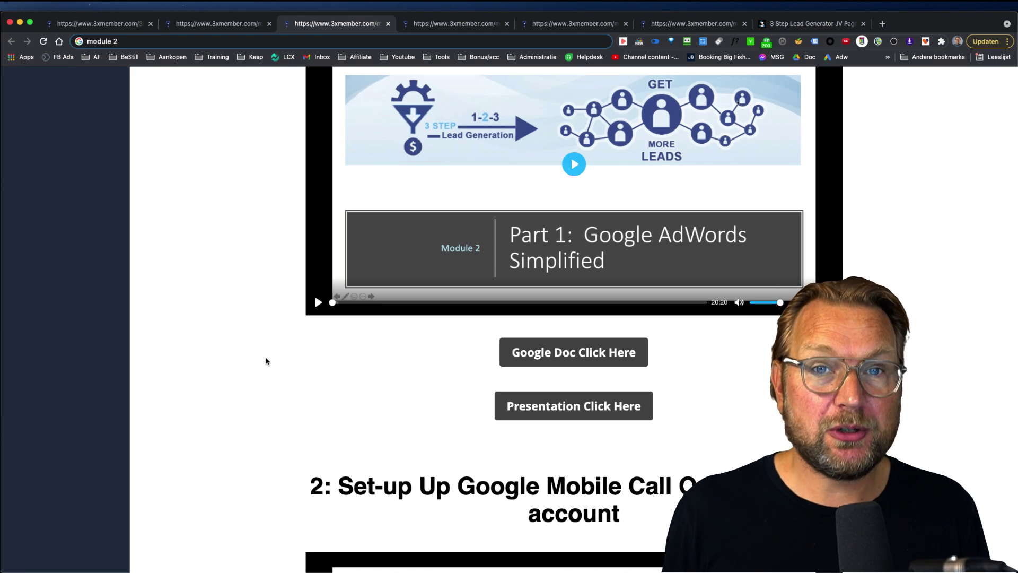
scroll(266, 361, down, 1)
scroll(263, 367, down, 2)
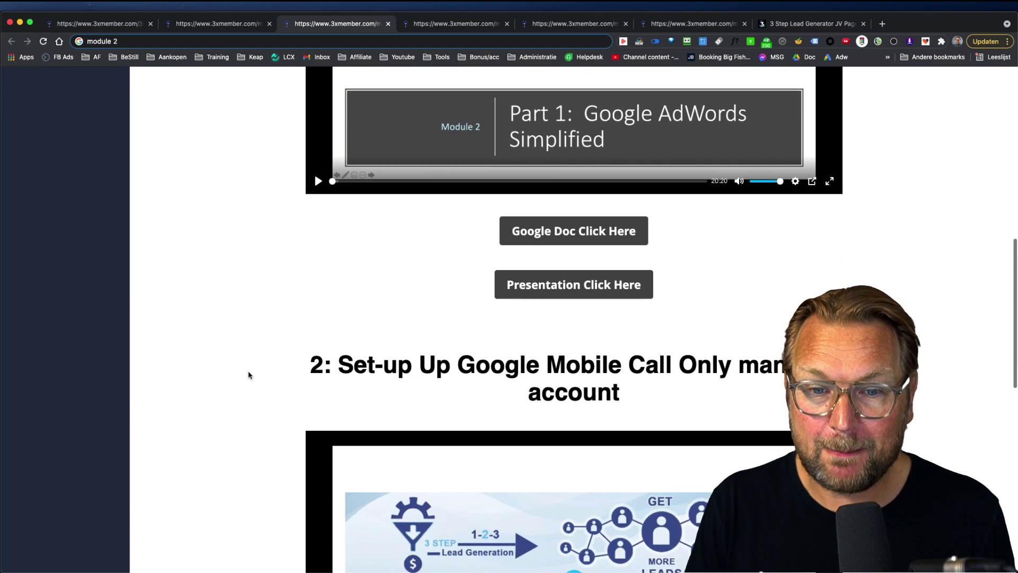
scroll(250, 371, down, 2)
scroll(249, 342, down, 1)
scroll(246, 318, down, 2)
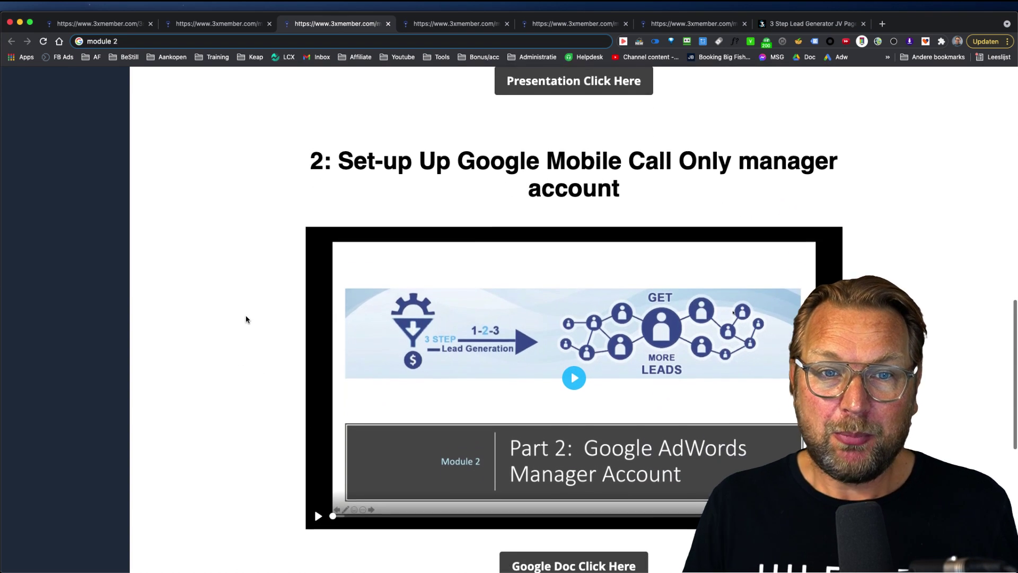
scroll(245, 303, down, 1)
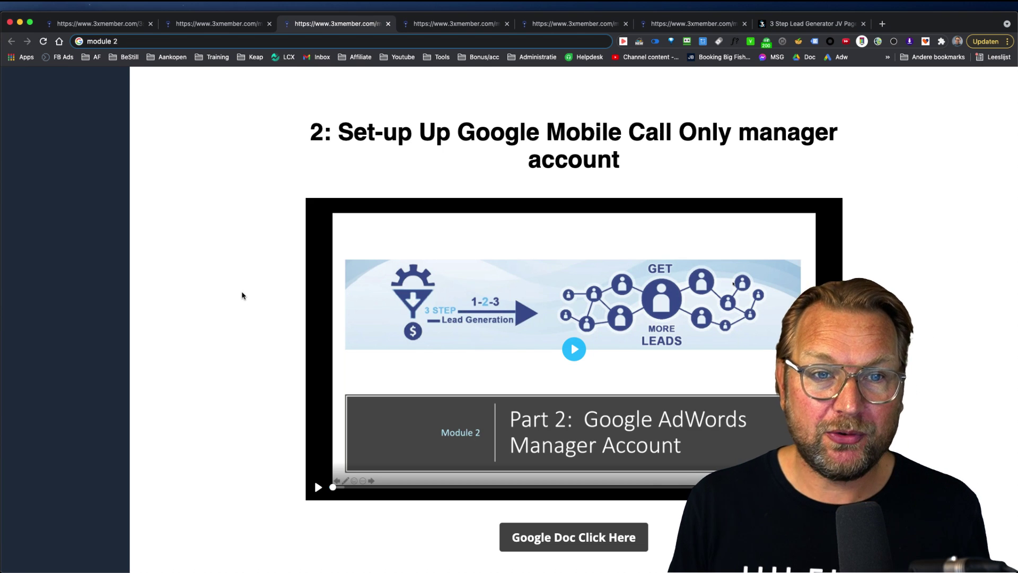
scroll(242, 296, down, 2)
scroll(241, 298, down, 2)
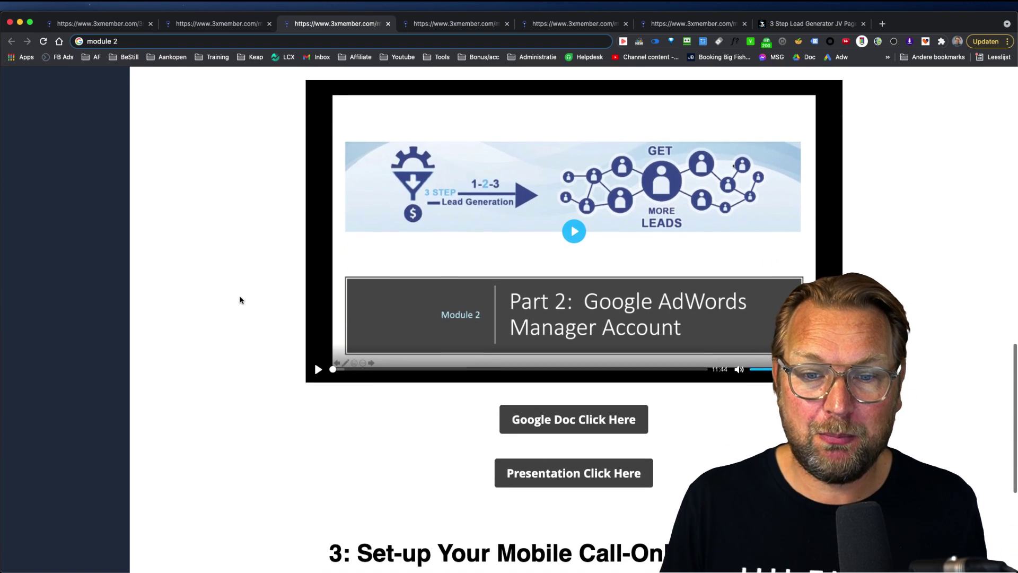
scroll(240, 300, down, 4)
scroll(239, 300, down, 2)
scroll(236, 301, down, 2)
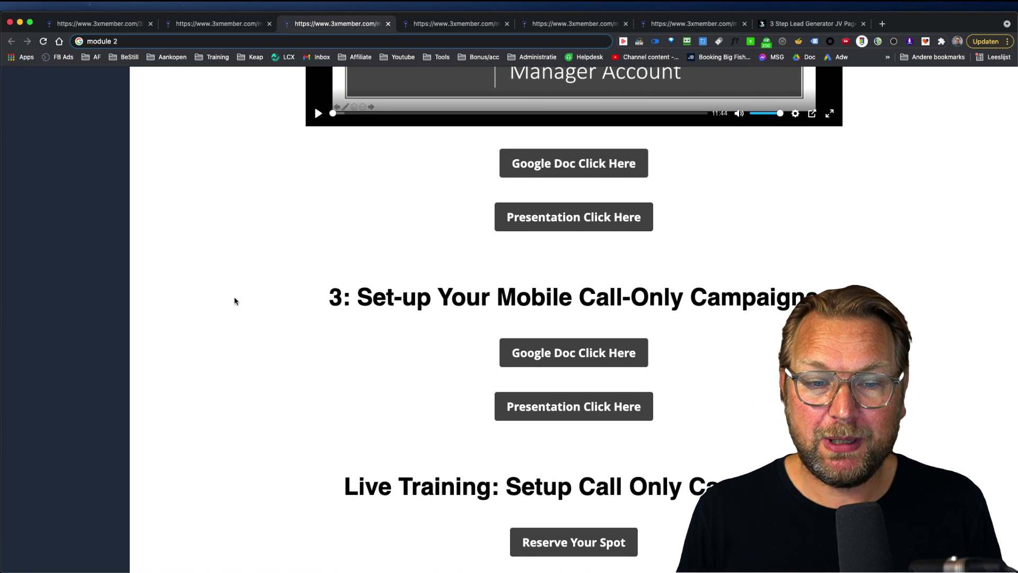
scroll(232, 301, down, 1)
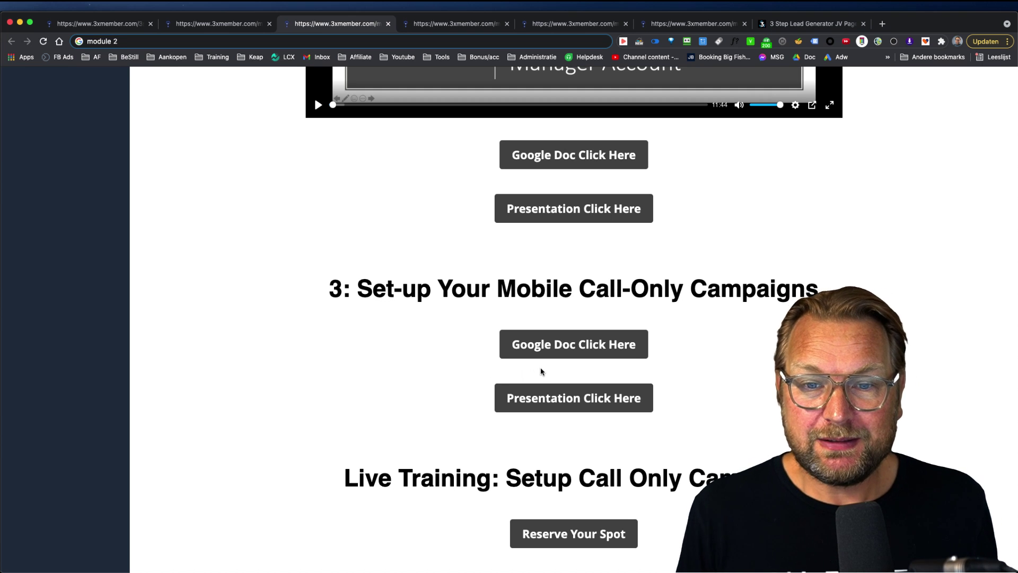
scroll(430, 380, up, 1)
scroll(427, 382, up, 10)
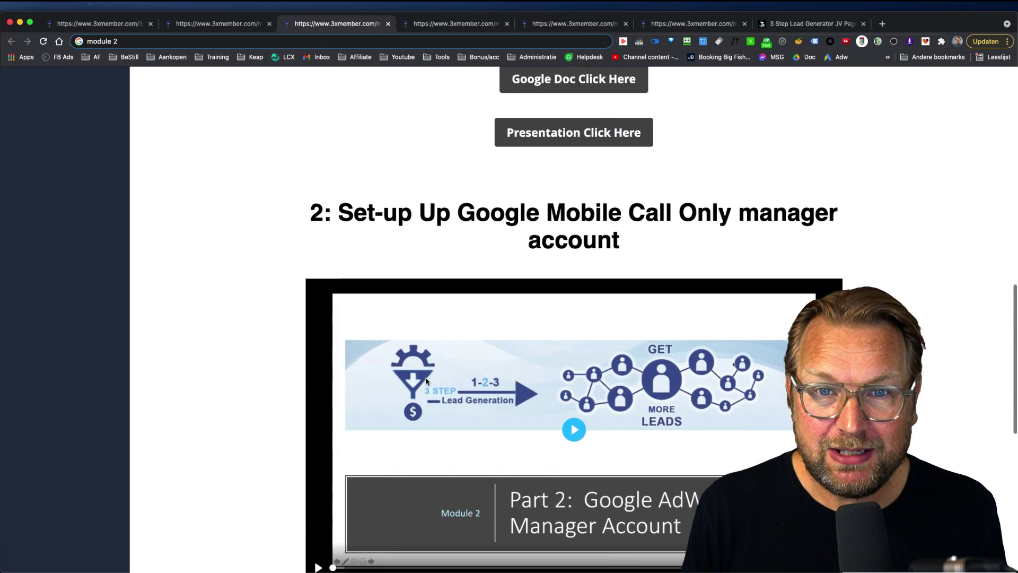
scroll(429, 374, up, 5)
scroll(294, 305, up, 3)
scroll(234, 301, down, 2)
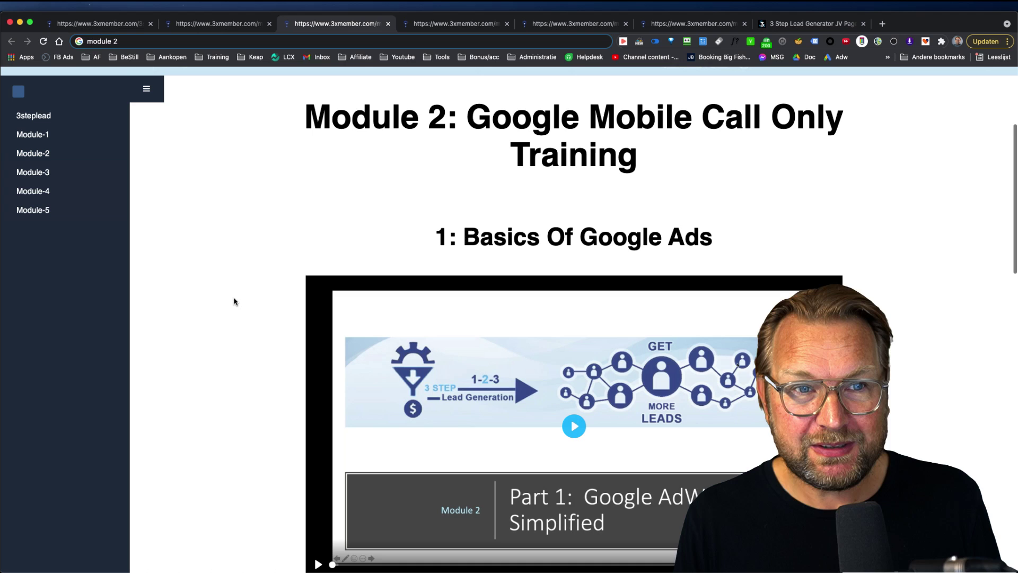
Switch to the Module 3: Ideal Prospects tab with its single Click Here link
click(459, 29)
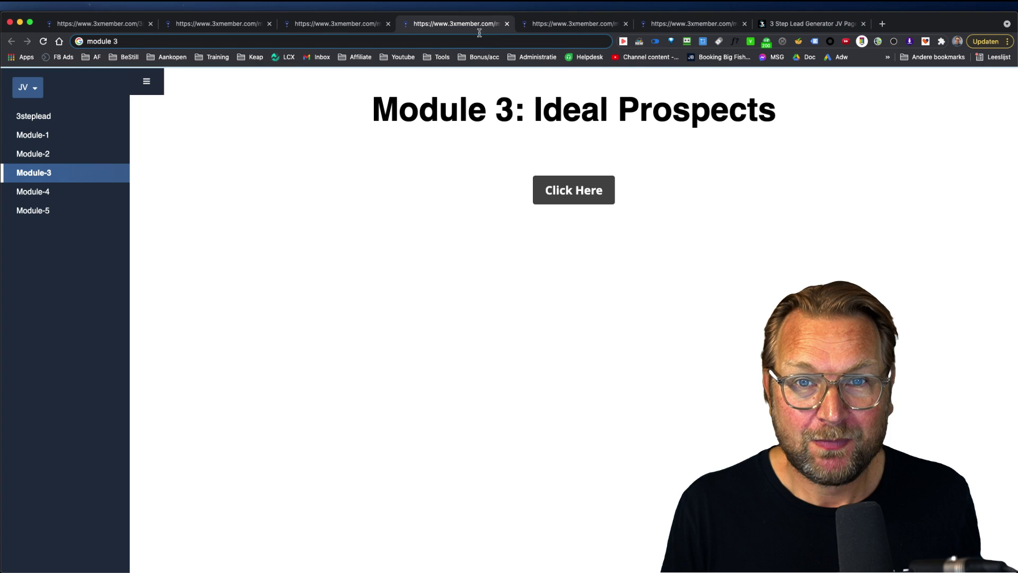
Switch to the Module 4: Packaging & Pricing tab showing the Packages and Pricing video
click(554, 25)
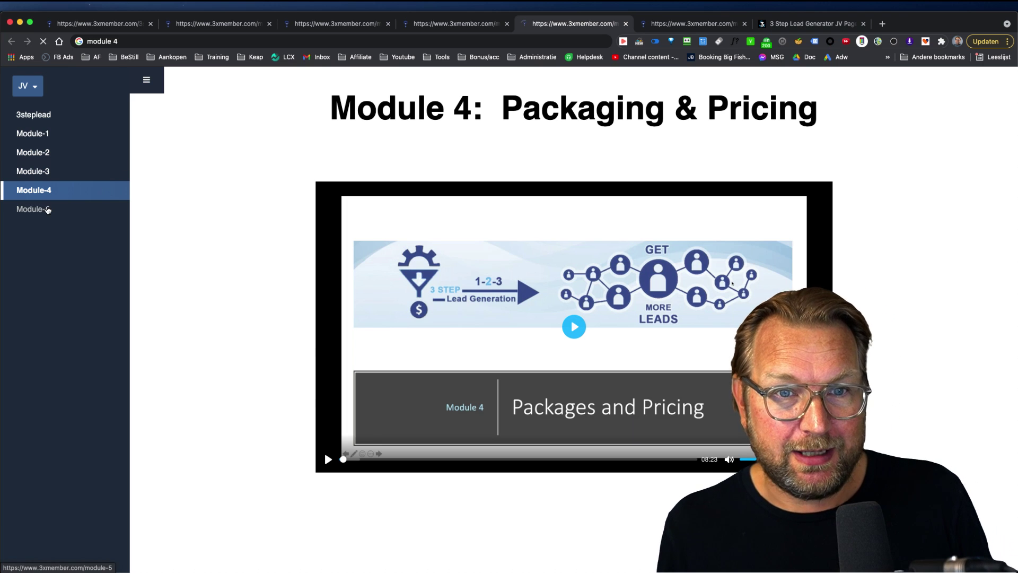
Load Module 5: Getting Clients from the sidebar, with its 34-minute video and presentation link
click(46, 209)
scroll(226, 243, down, 1)
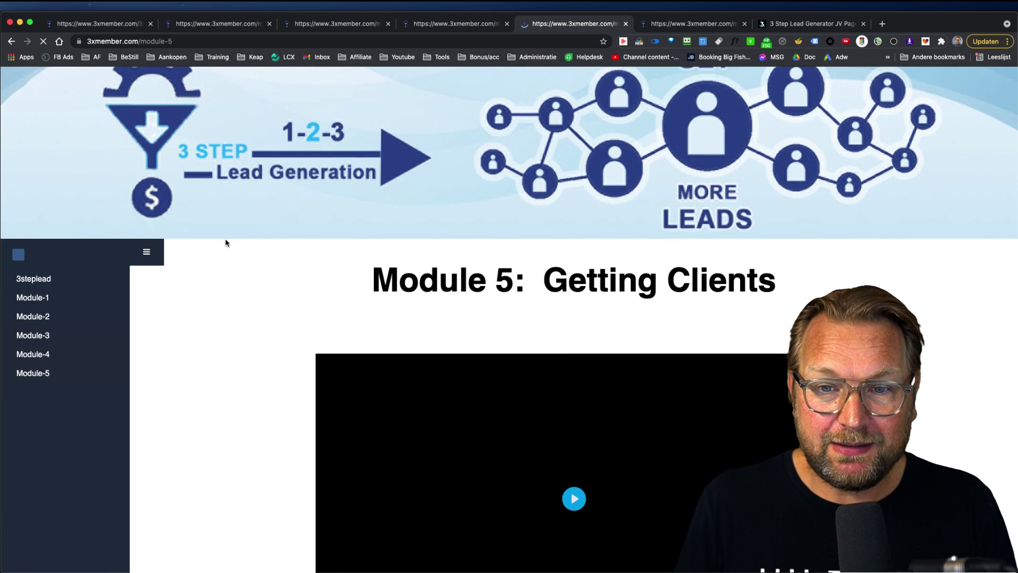
scroll(225, 242, down, 2)
scroll(226, 243, down, 3)
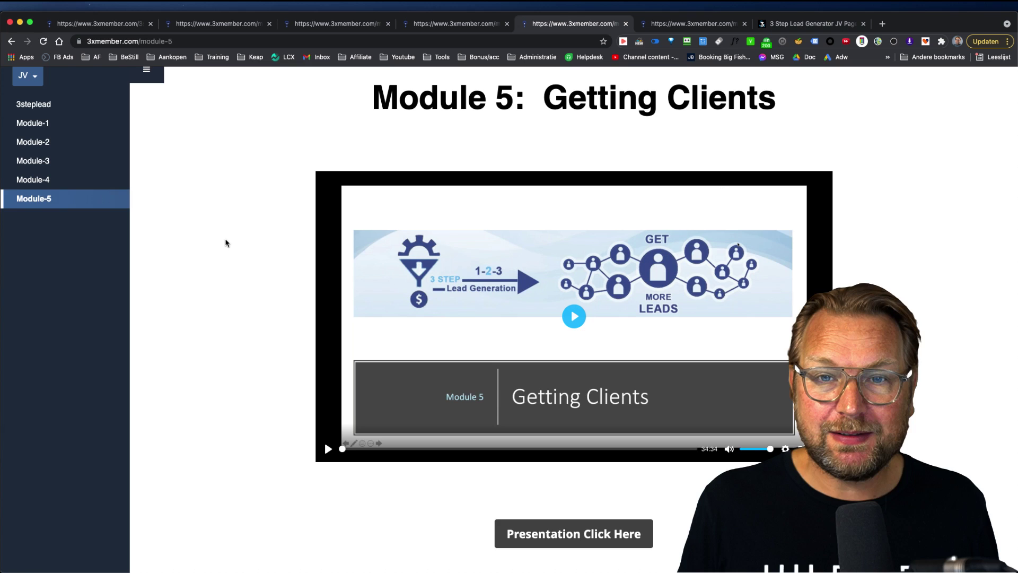
scroll(227, 242, up, 1)
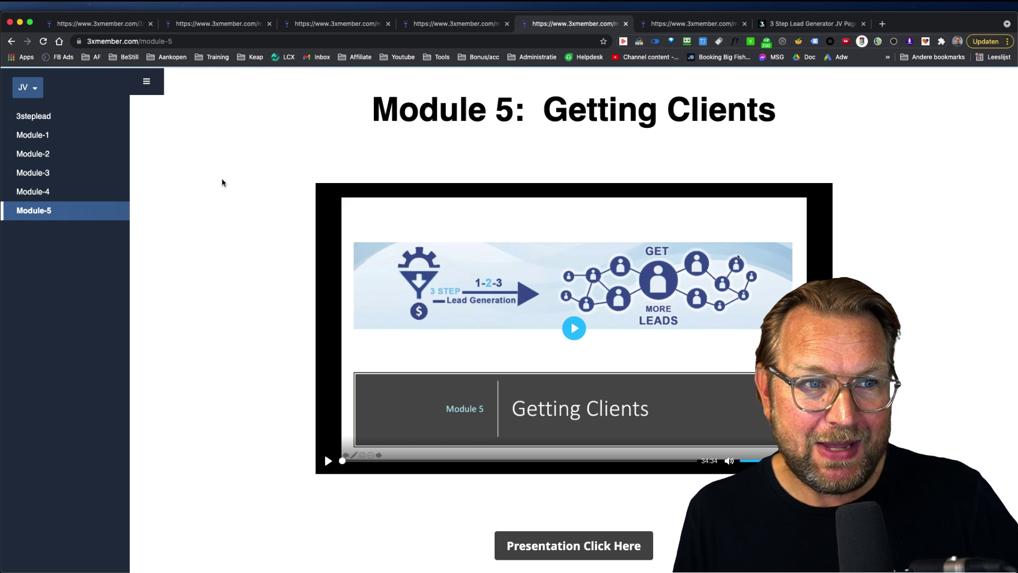
scroll(234, 180, up, 1)
scroll(234, 180, down, 1)
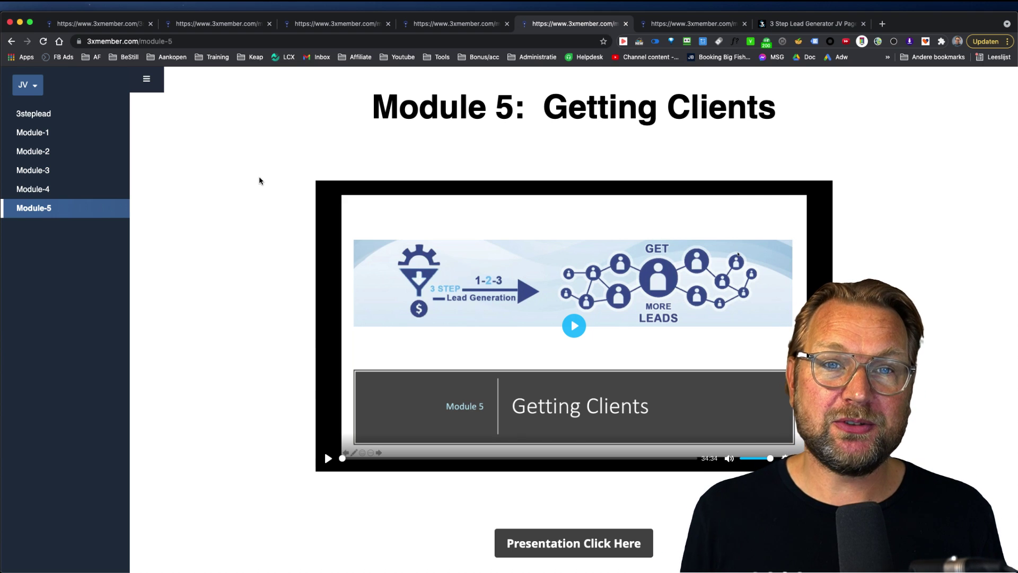
Show the JV Page funnel chart from the $27 front end through the OTO offers and commissions
click(786, 25)
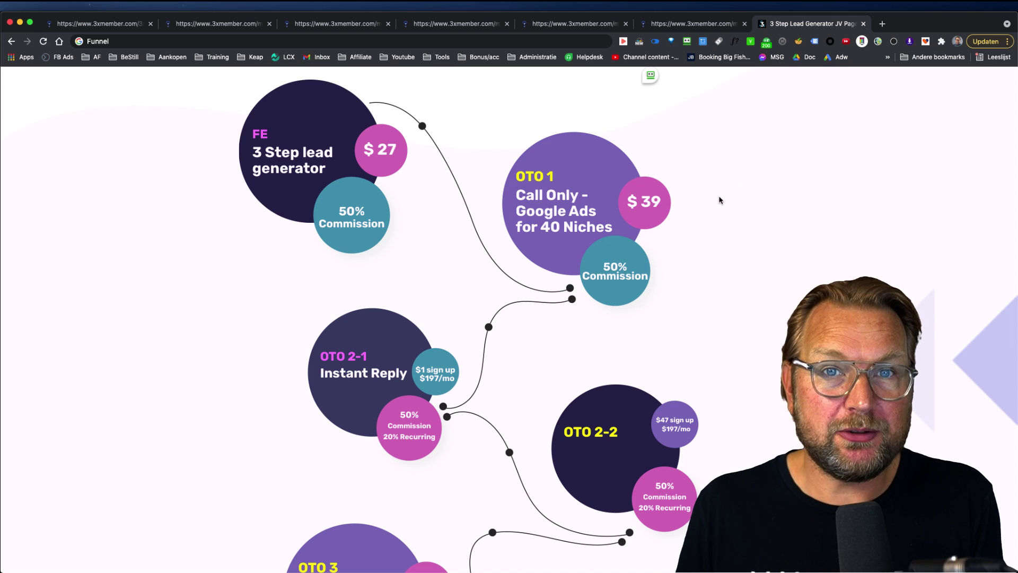
scroll(719, 201, down, 1)
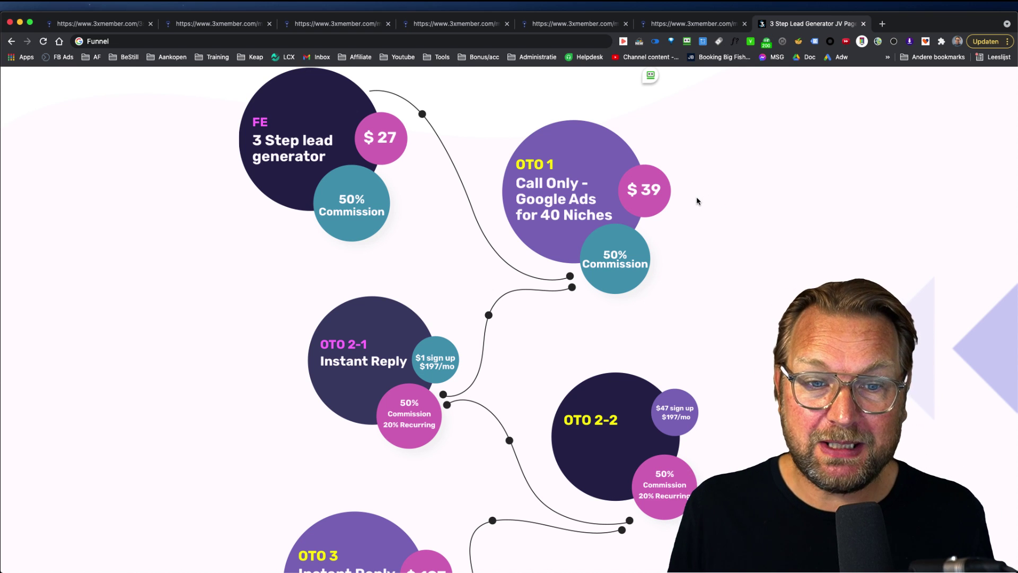
scroll(697, 201, down, 3)
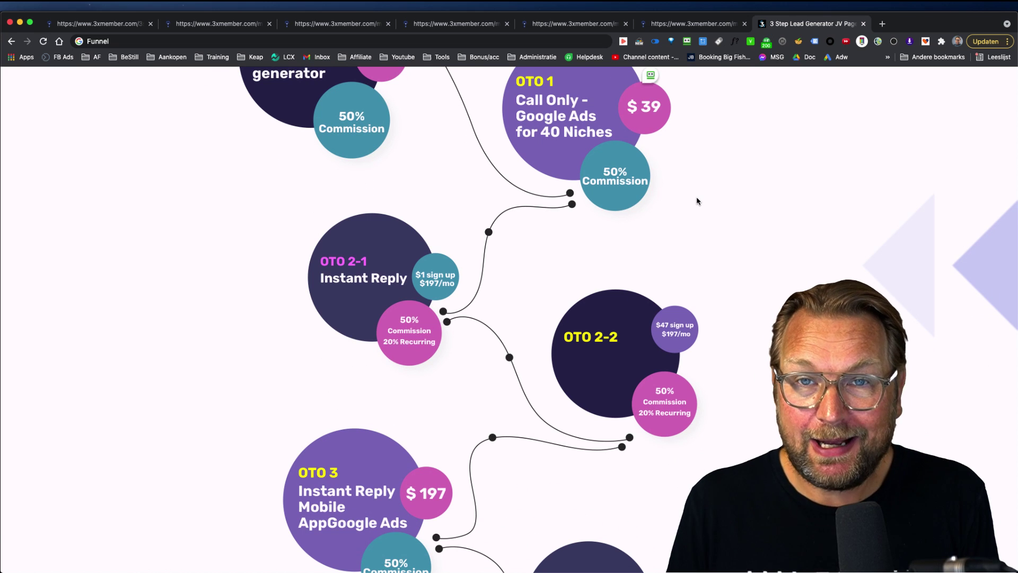
scroll(697, 201, down, 1)
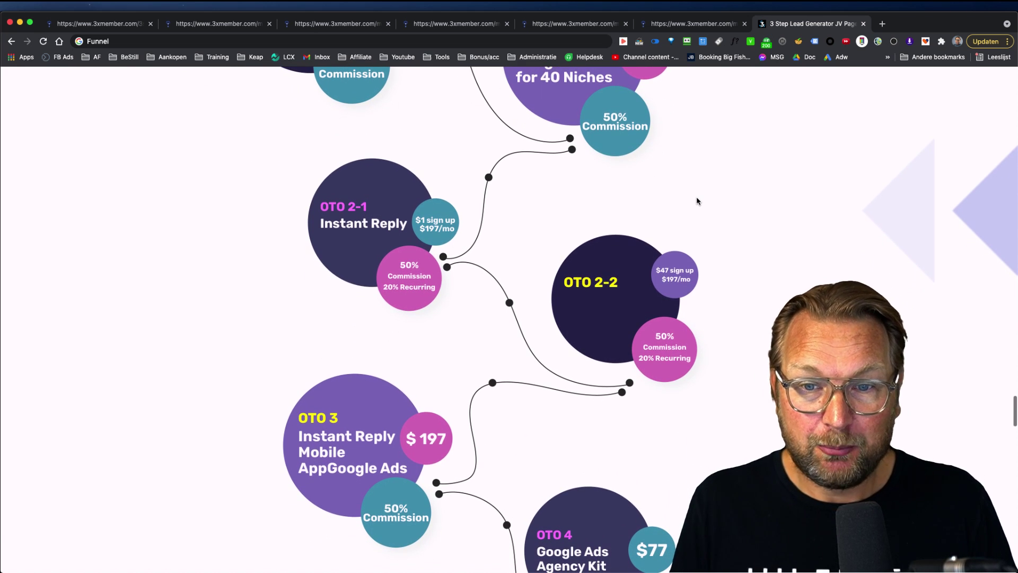
scroll(697, 200, down, 2)
scroll(696, 200, down, 3)
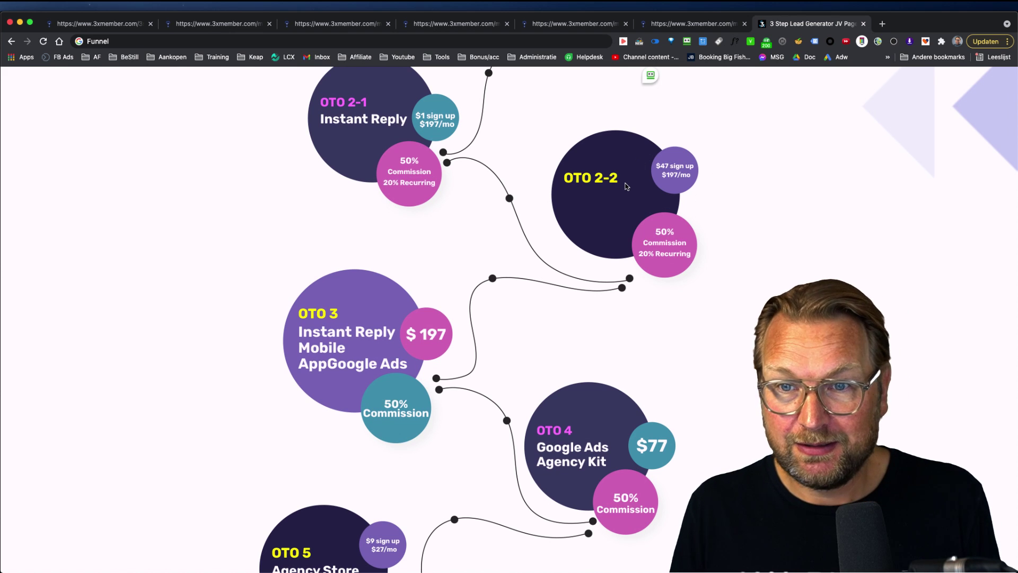
scroll(625, 186, down, 3)
scroll(626, 185, down, 1)
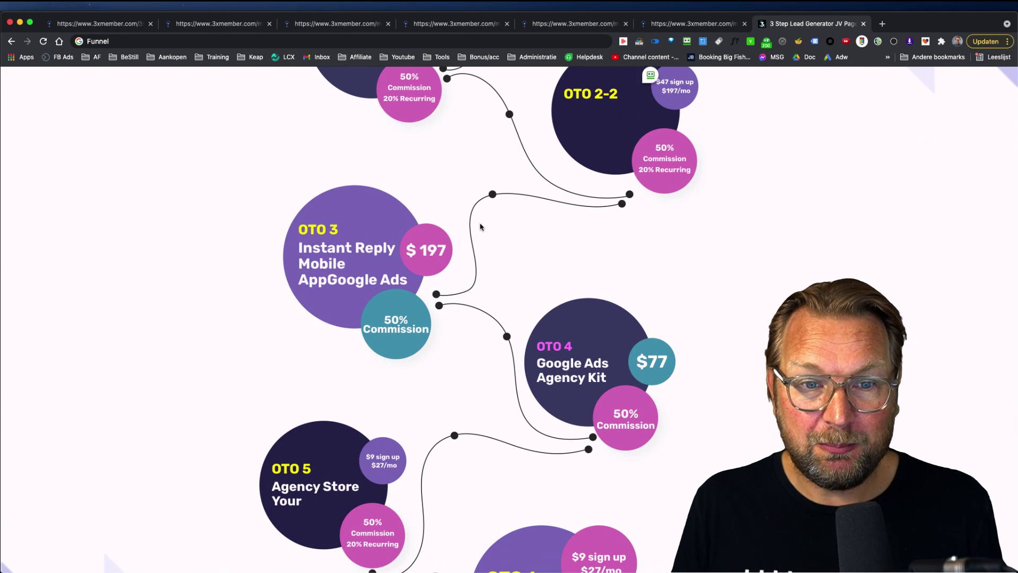
scroll(556, 225, down, 1)
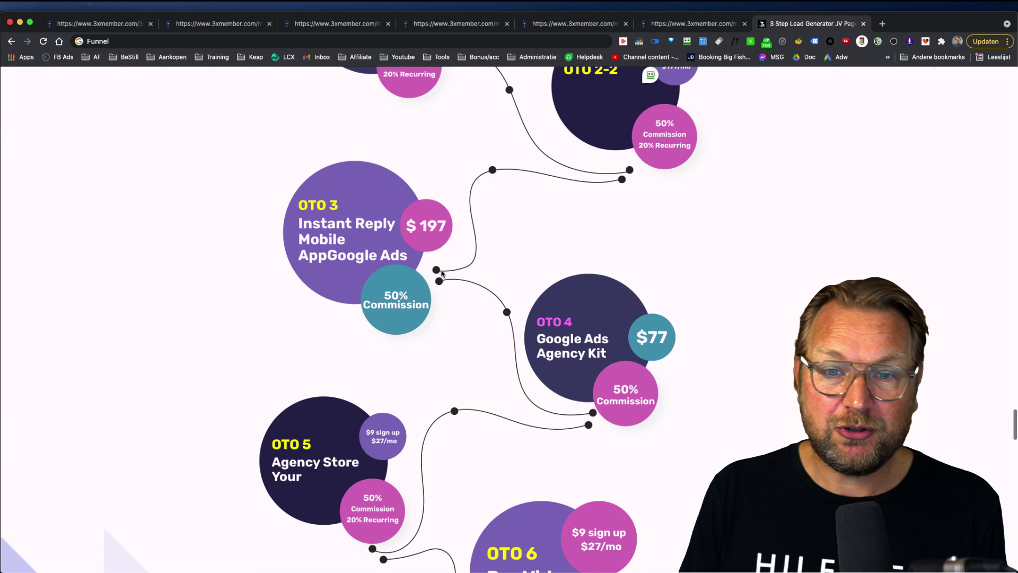
scroll(503, 302, up, 2)
scroll(492, 286, up, 10)
scroll(492, 287, up, 3)
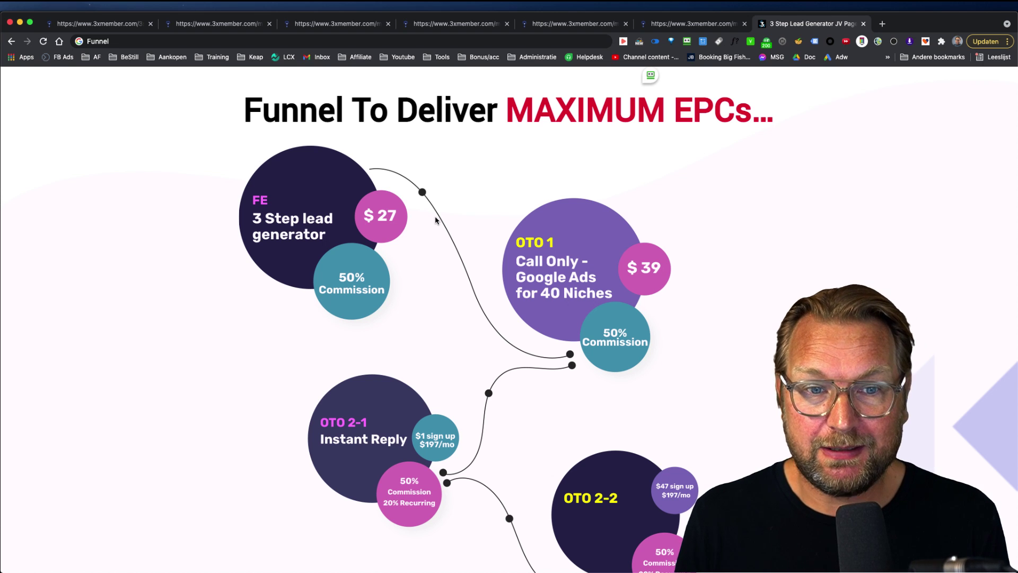
scroll(450, 213, down, 1)
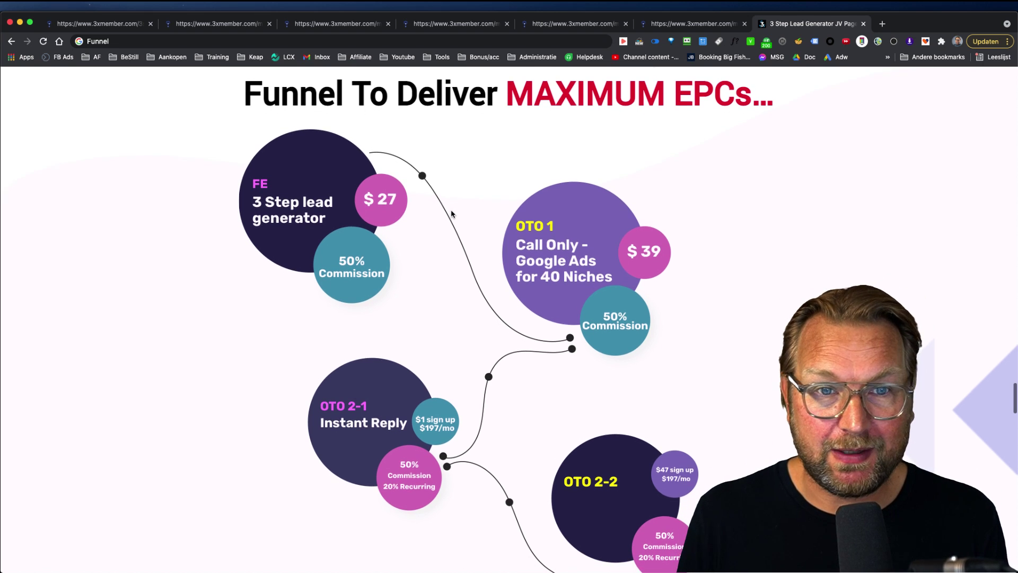